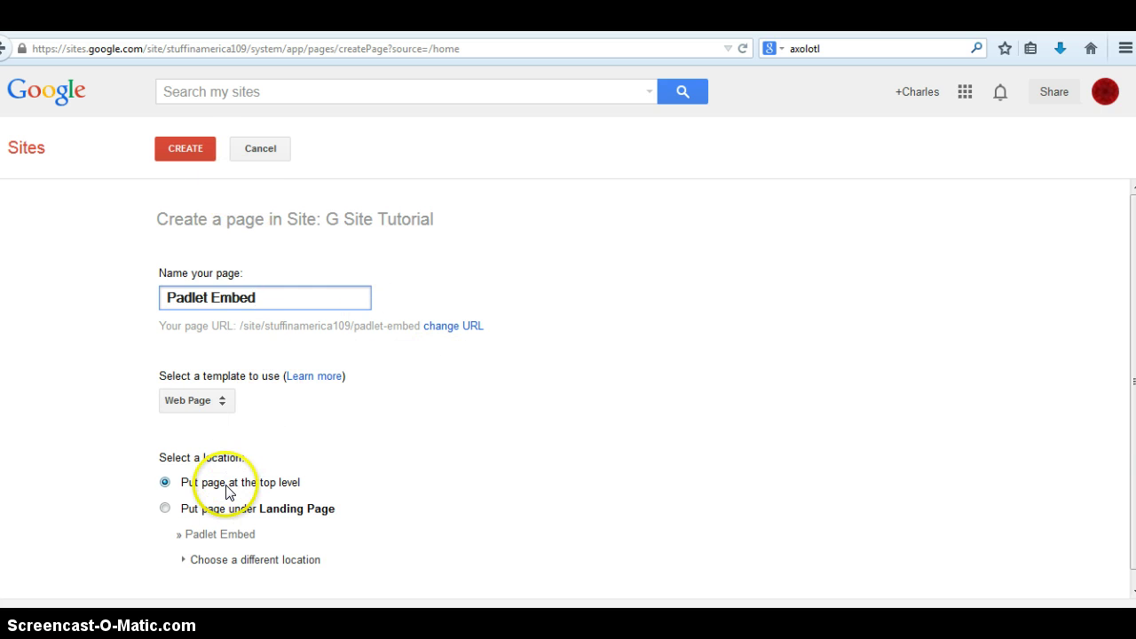
Create the top-level 'Padlet Embed' Web Page in the G Site Tutorial site
click(186, 152)
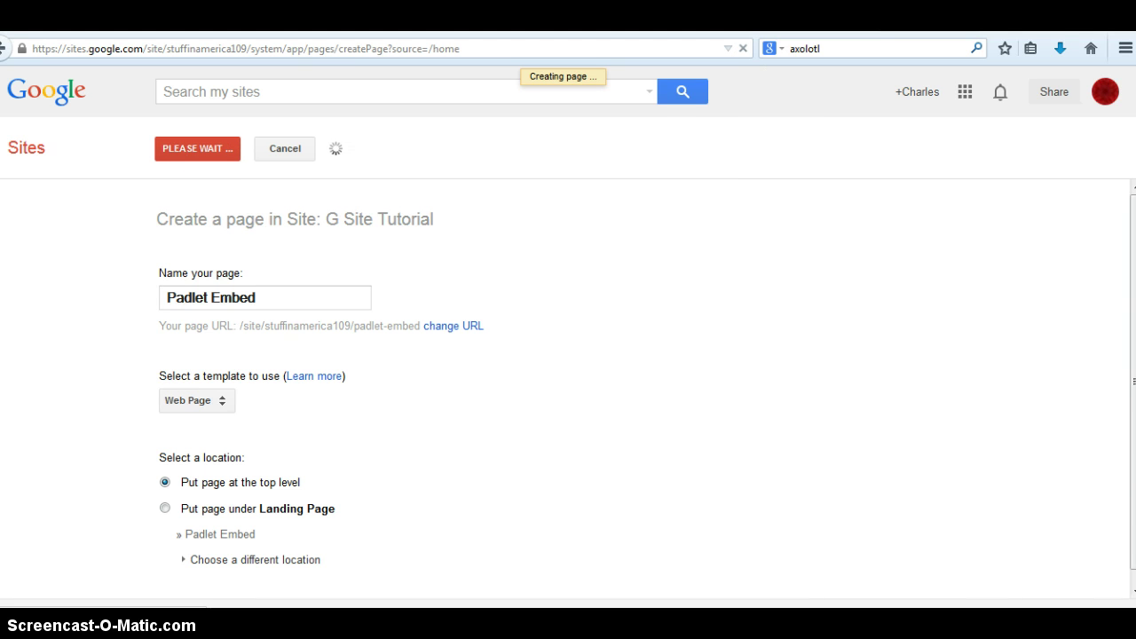
On the Padlet wall, close share options and open Address settings to pick a new padlet.com address
click(768, 22)
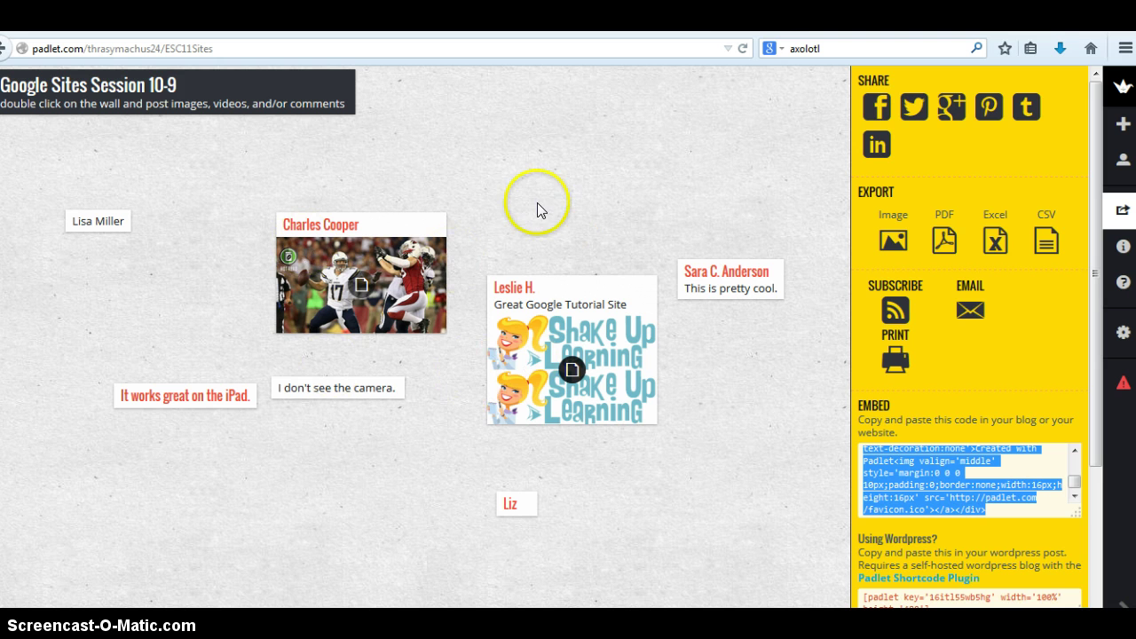
click(1098, 222)
click(1124, 220)
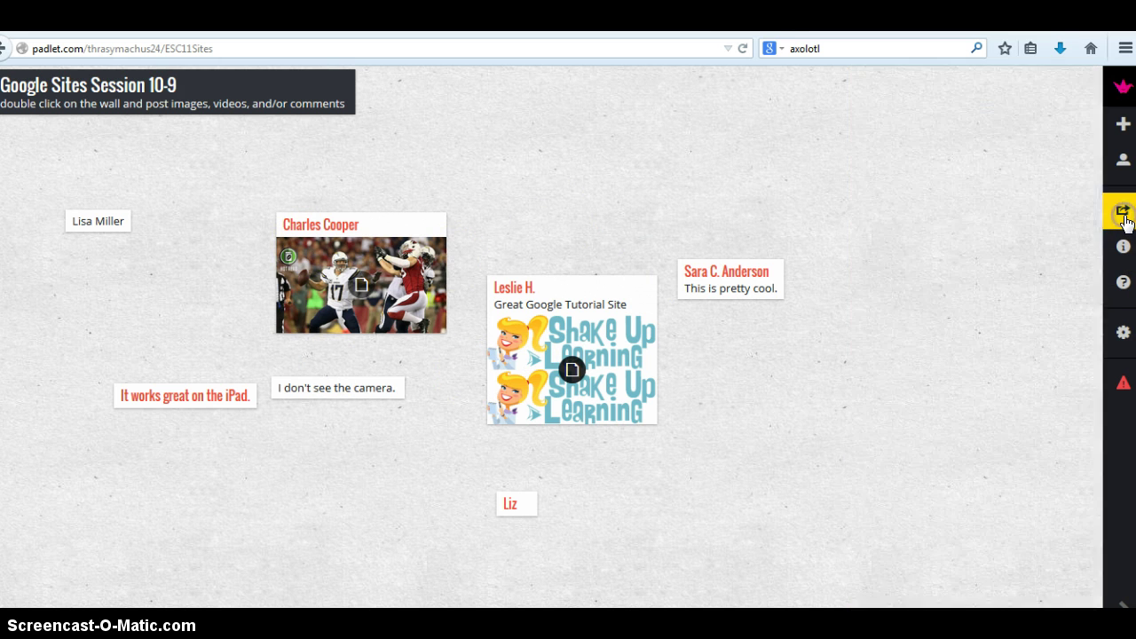
click(1121, 331)
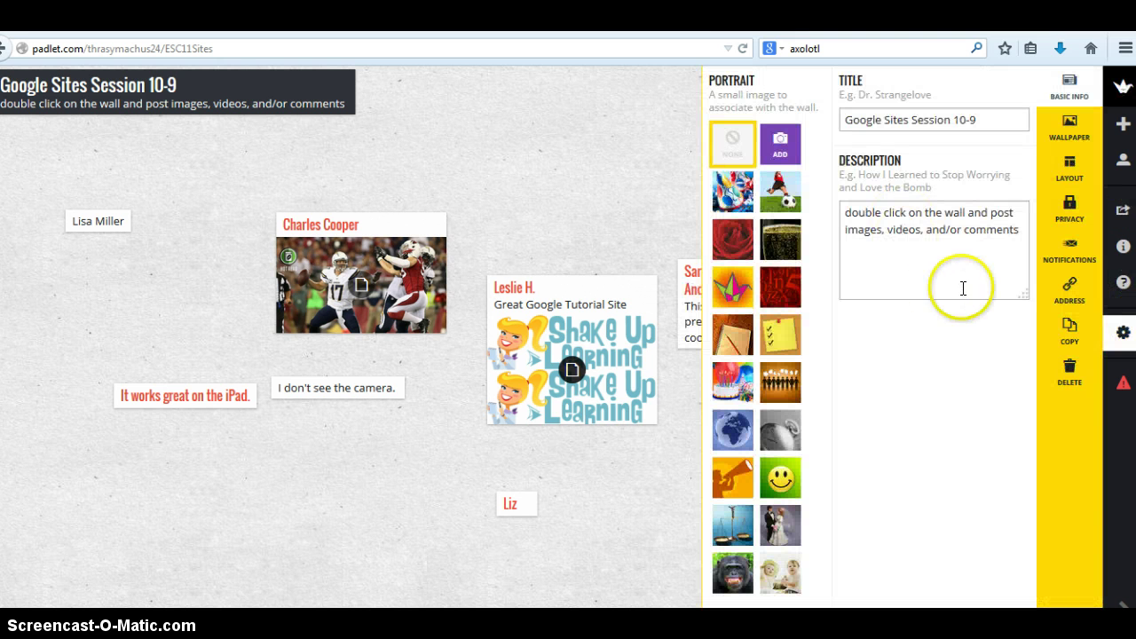
click(1069, 294)
click(817, 279)
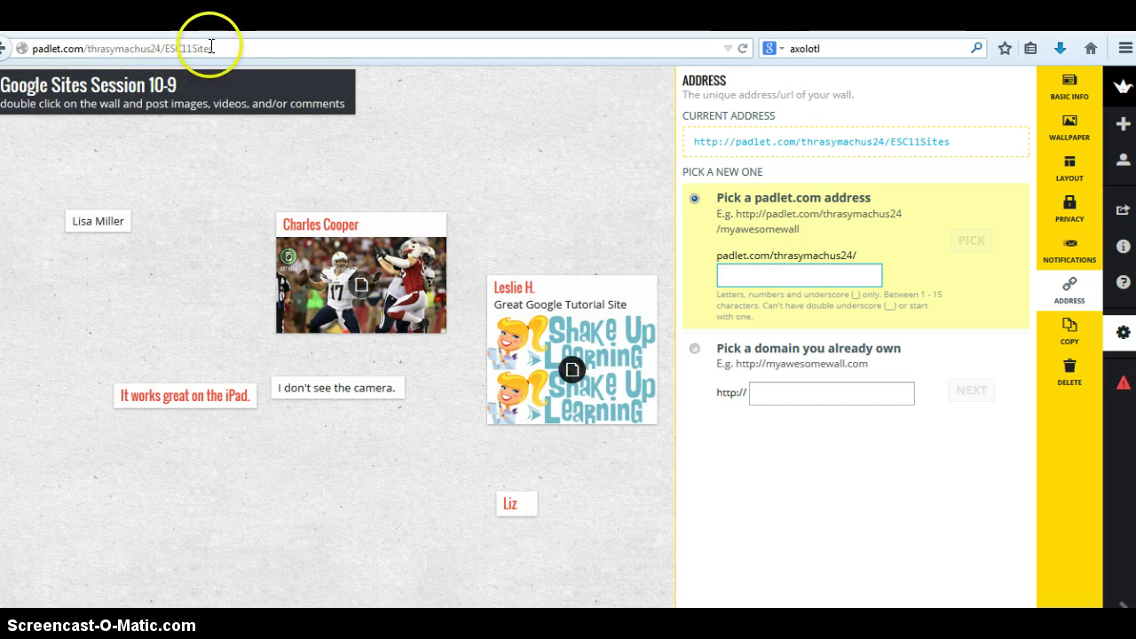
Return to the wall's share and embed options, then go back to the Padlet Embed page
click(1123, 213)
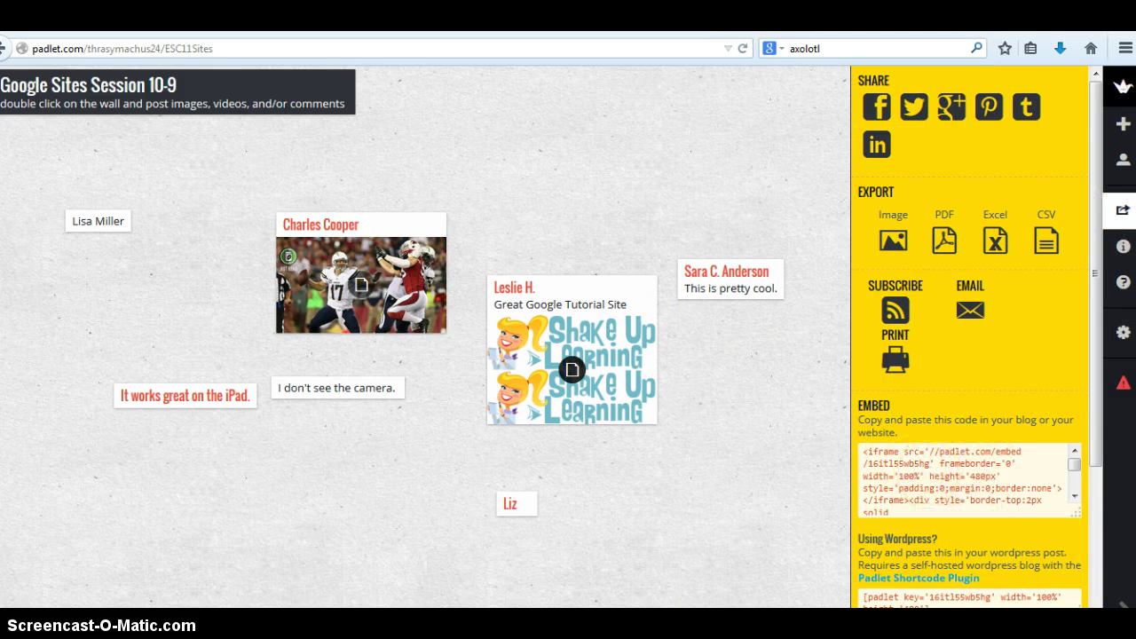
key(ctrl+Tab)
key(ctrl+Tab)
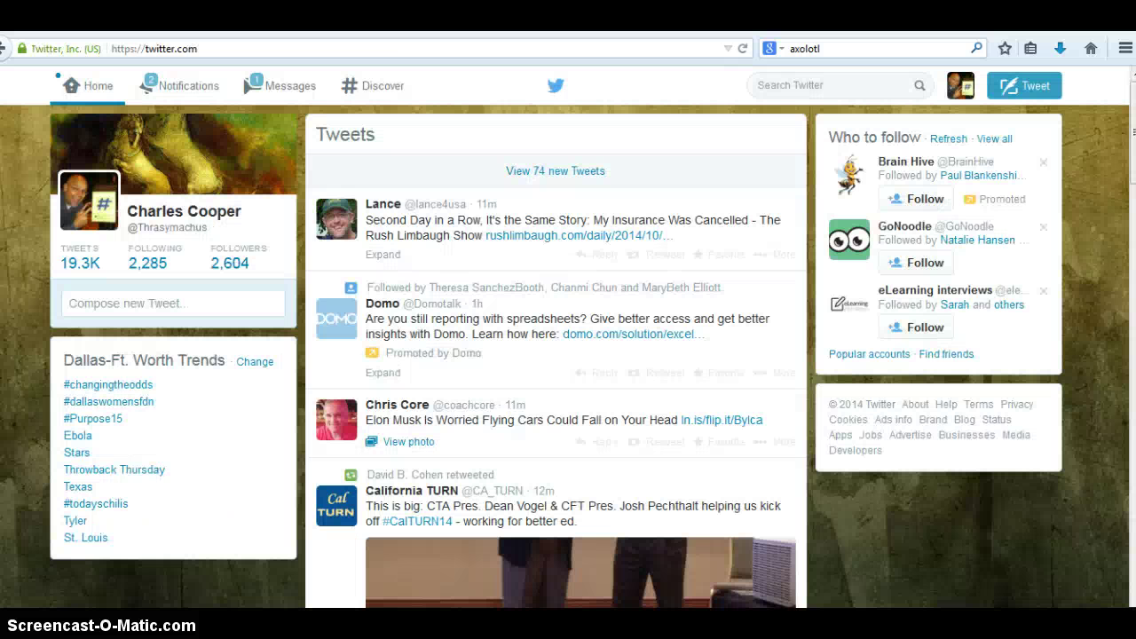
key(ctrl+Tab)
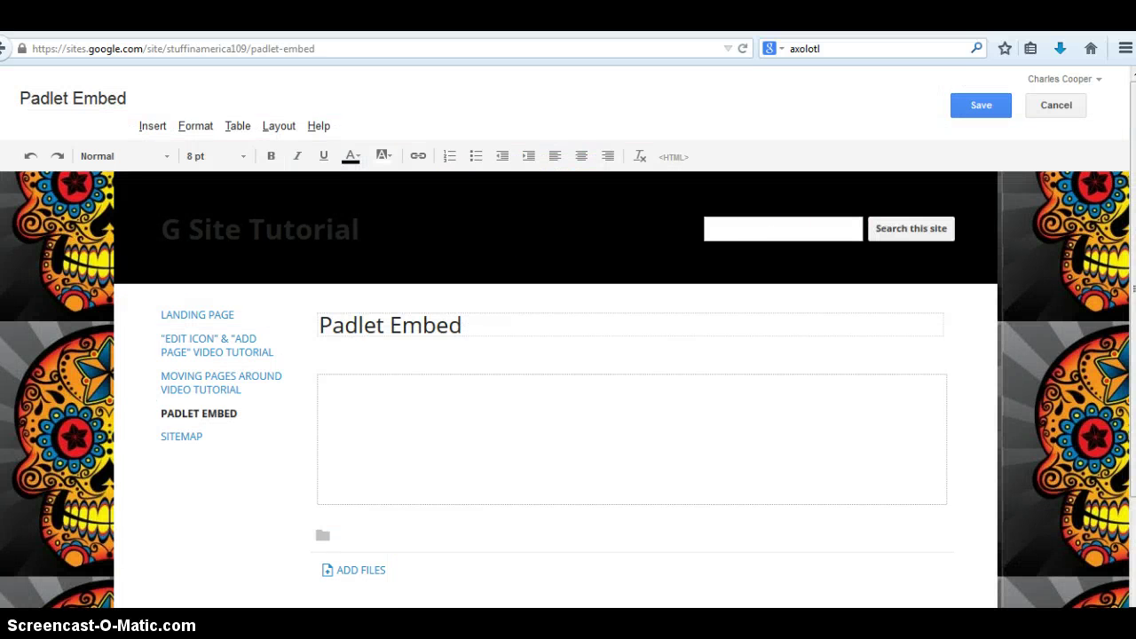
Open the full gadget gallery via Insert > Google+ > More gadgets
scroll(407, 314, down, 2)
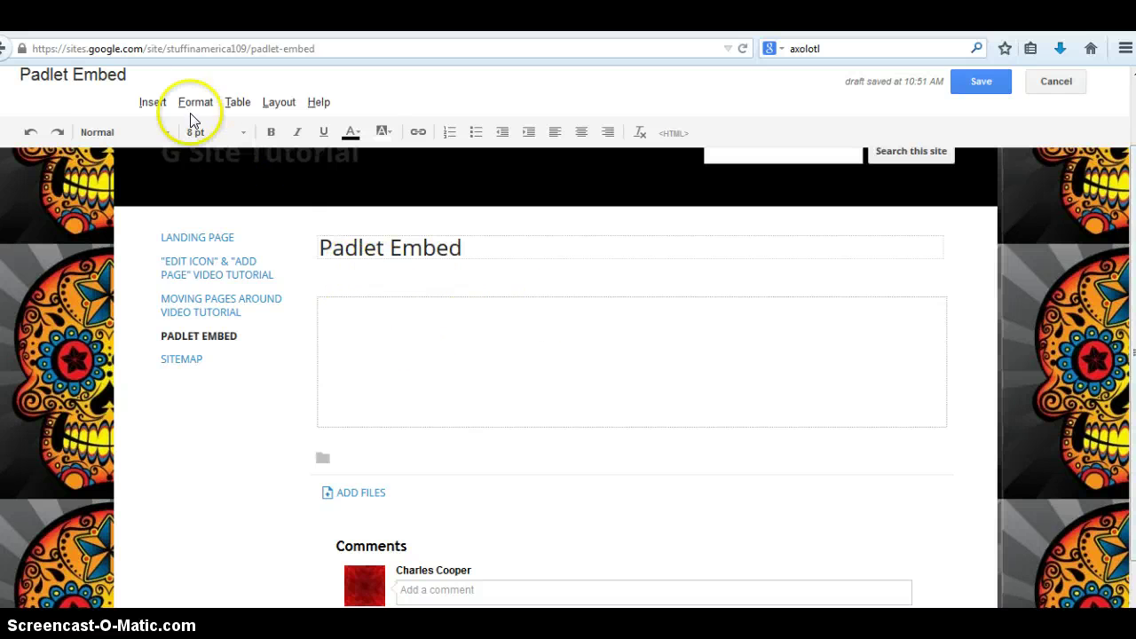
click(151, 103)
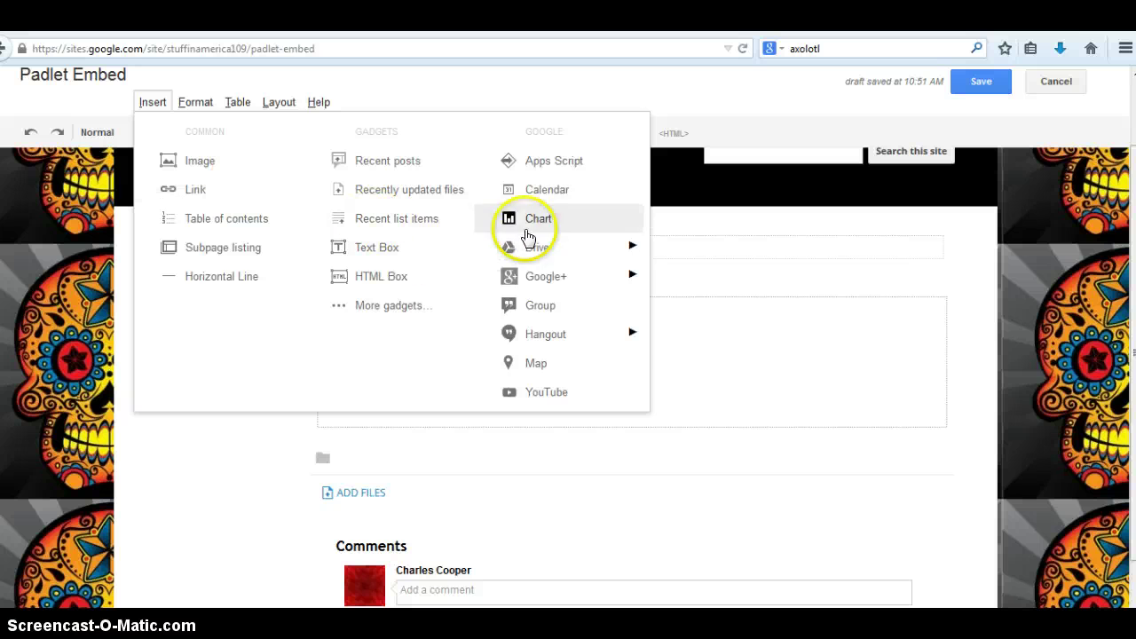
click(537, 275)
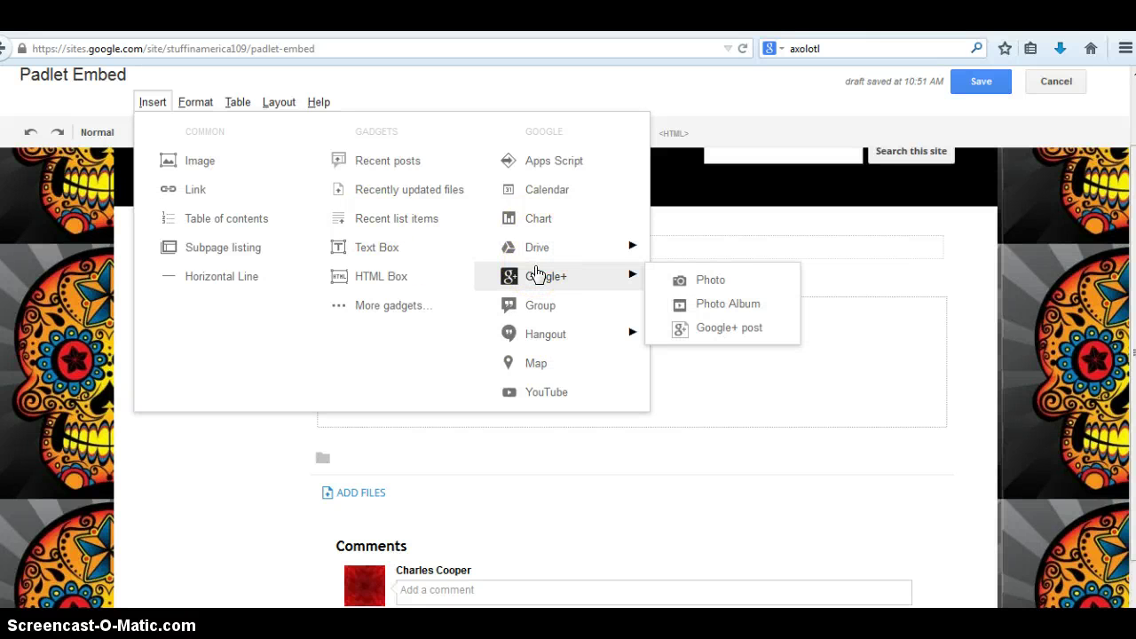
click(393, 313)
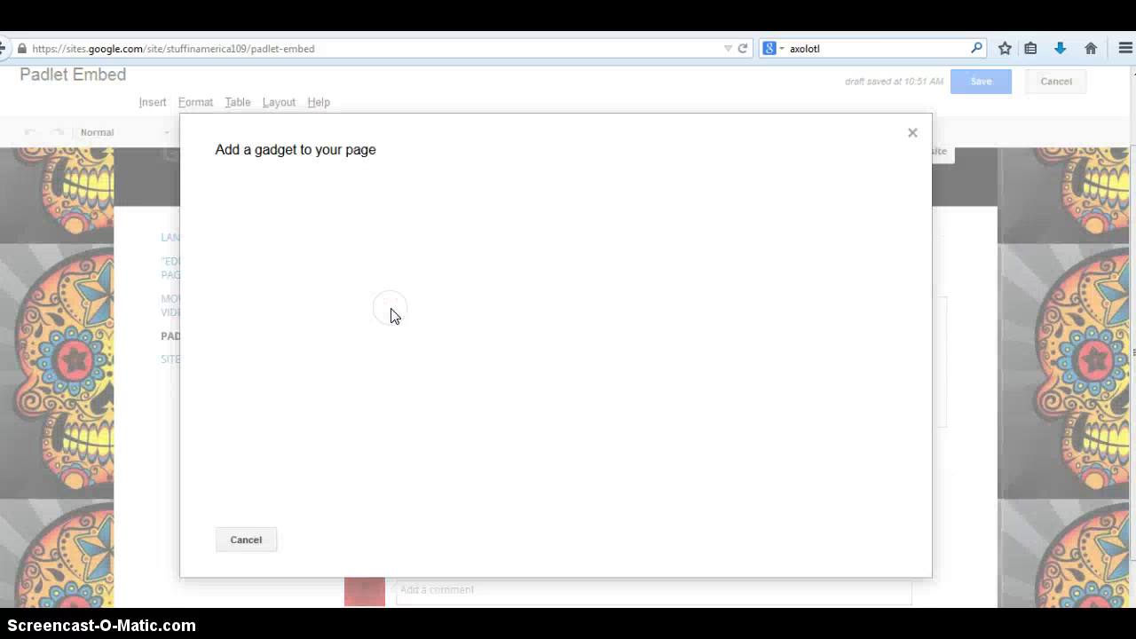
Search the gadget gallery for 'embed' and select the Embed gadget
click(414, 183)
text(embed)
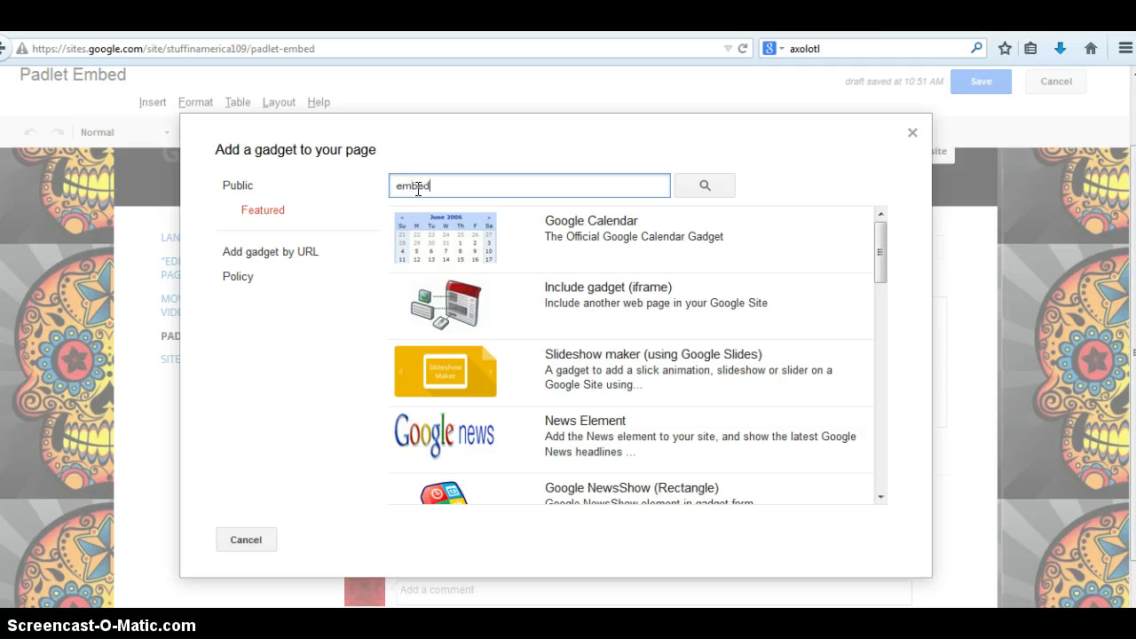
key(Return)
click(590, 333)
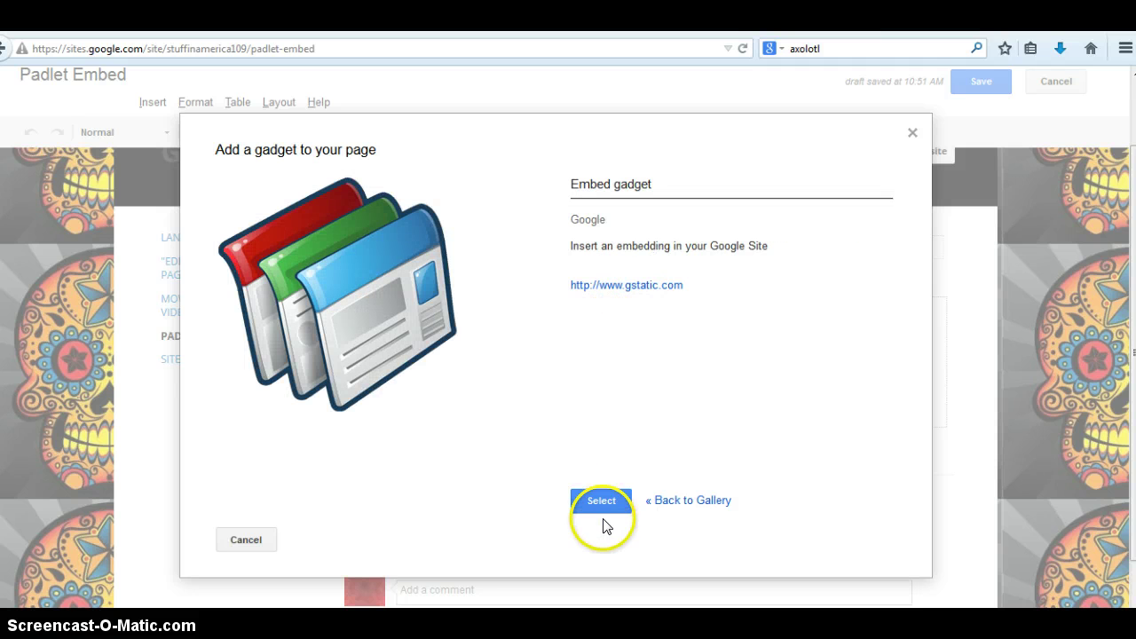
click(602, 503)
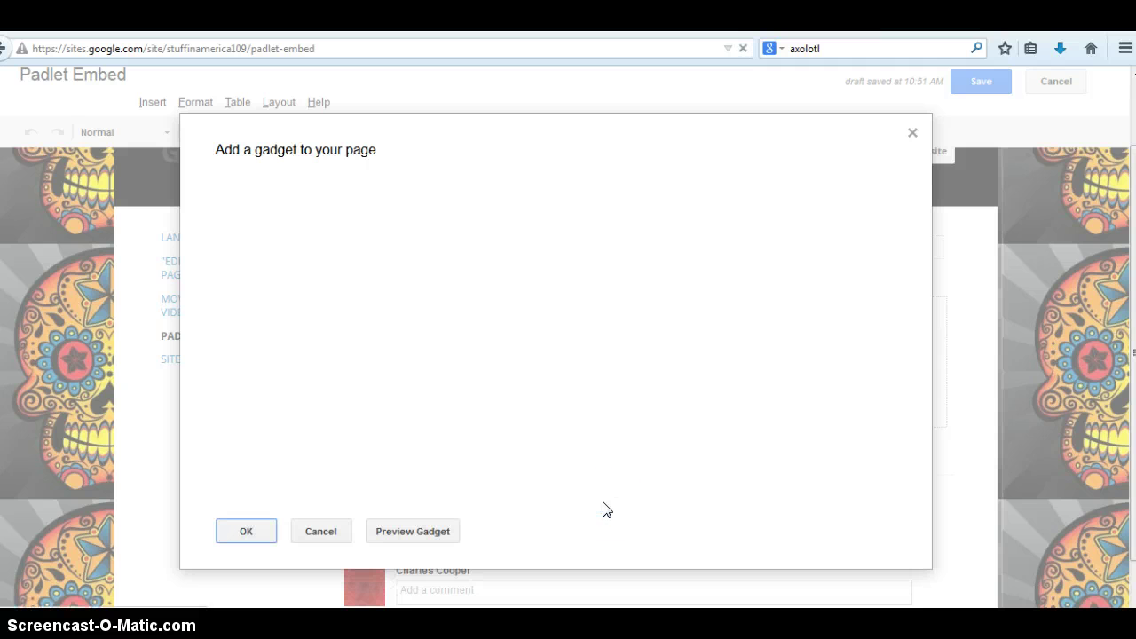
Paste the Padlet iframe code into the snippet and change the favicon link to https
click(360, 241)
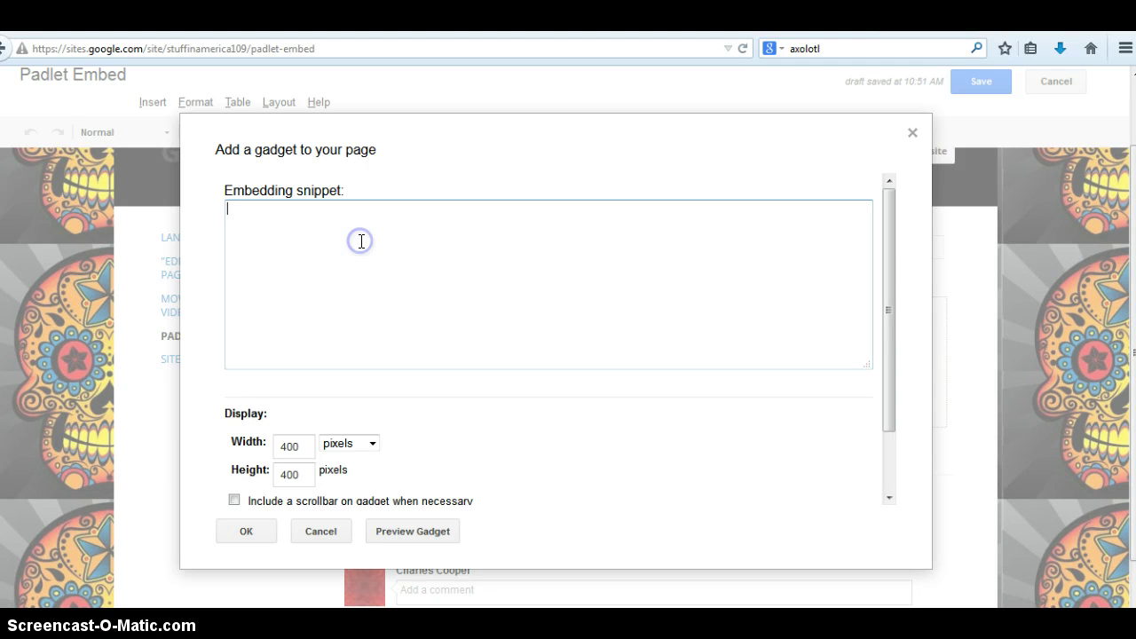
text(<iframe src='//padlet.com/embed/16itl55wb5hg' frameborder='0' width='100%' height='480px' style='padding:0;margin:0;border:none'></iframe><div style='border-top:2px solid #a7d23a;padding:8px;margin:0;font-size:12px;text-align:right'><a href='http://padlet.com' style='color:#41555d;text-decoration:none'>Created with Padlet<img valign='middle' style='margin:0 0 0 10px;padding:0;border:none;width:16px;height:16px' src='http://padlet.com/favicon.ico'></a></div>)
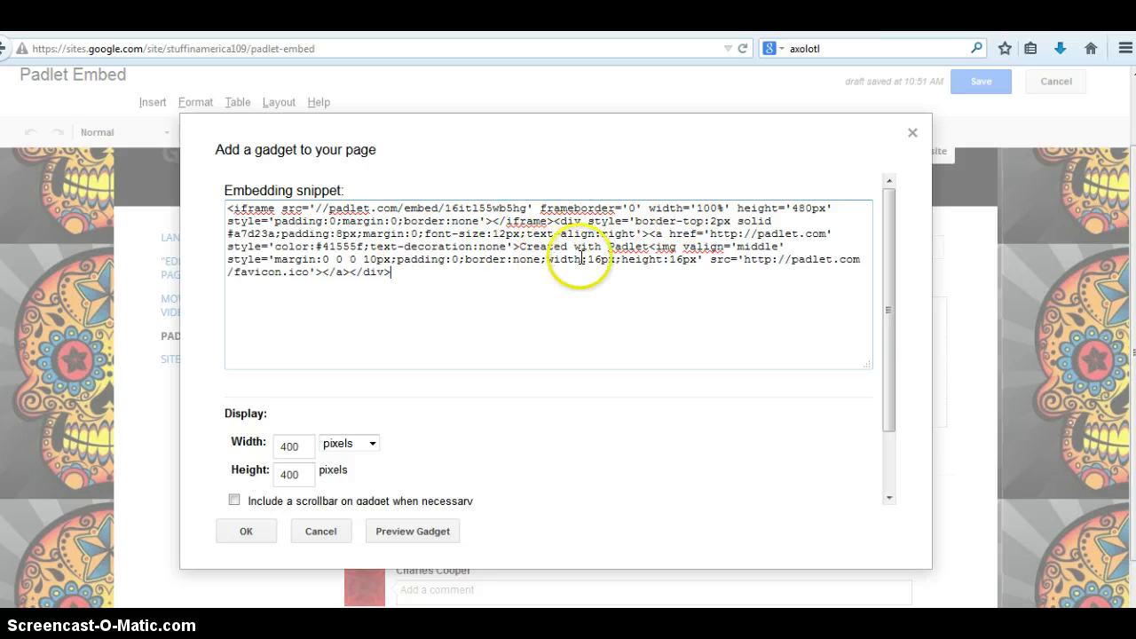
click(772, 259)
text(s)
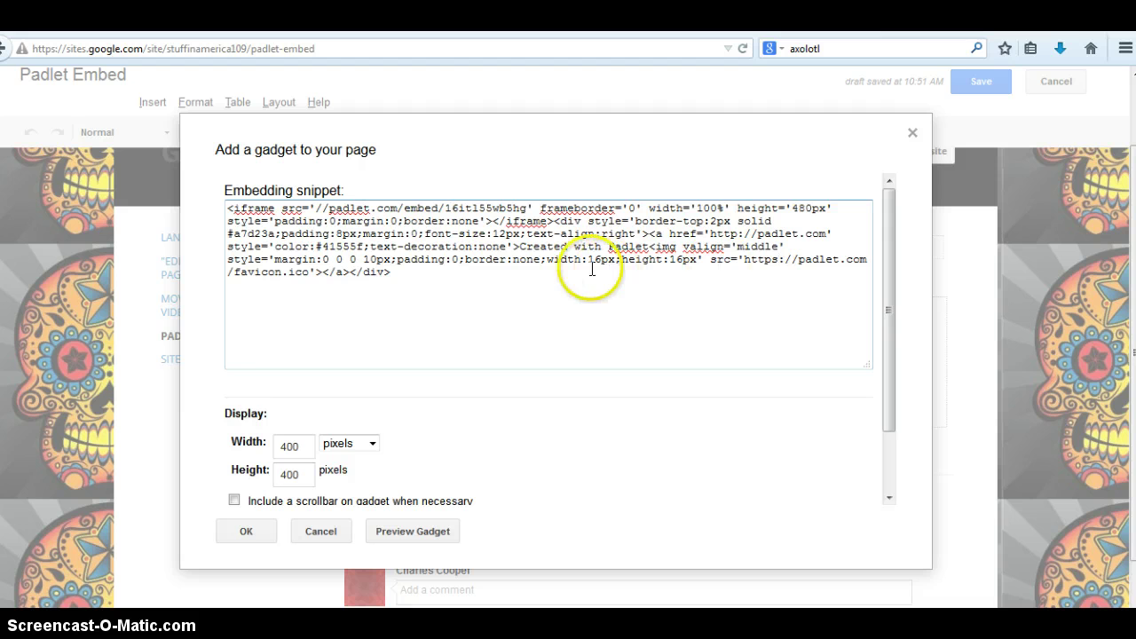
Preview the Google Sites Session 10-9 Padlet wall in the gadget and scroll through it
click(423, 533)
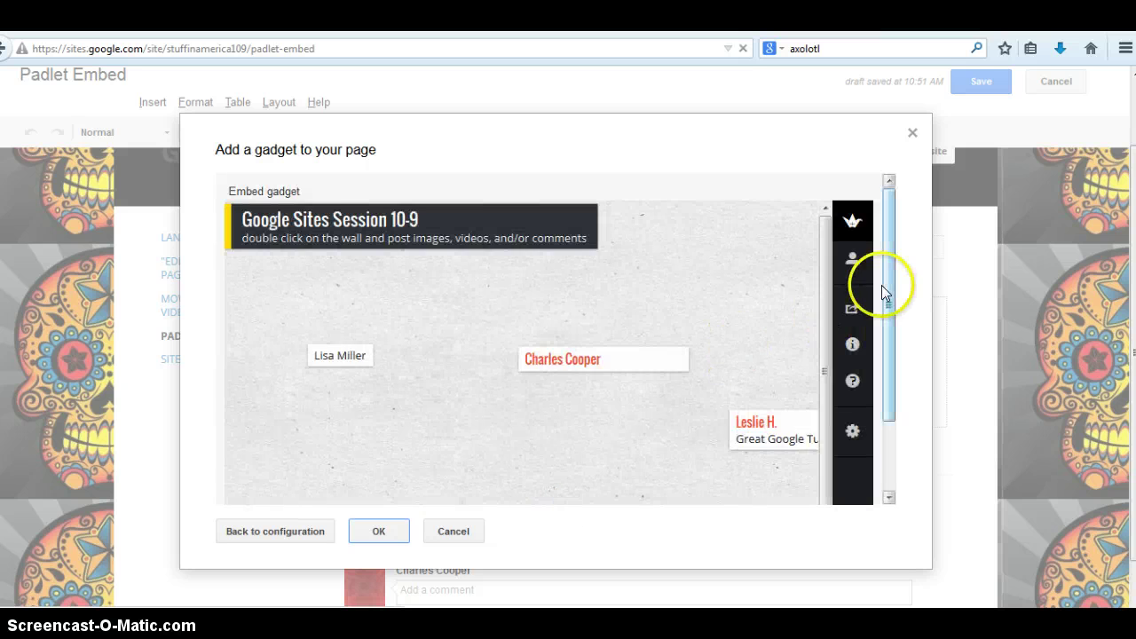
drag(892, 284, 879, 253)
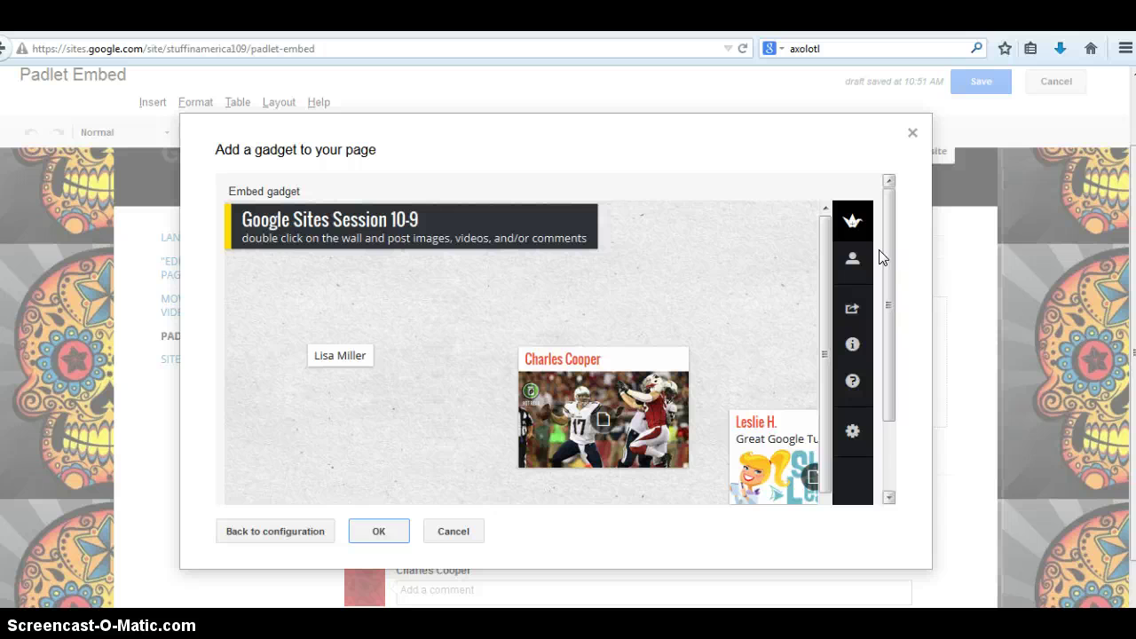
click(379, 532)
Insert the Embed gadget, then centre it with text wrapping turned off
click(379, 532)
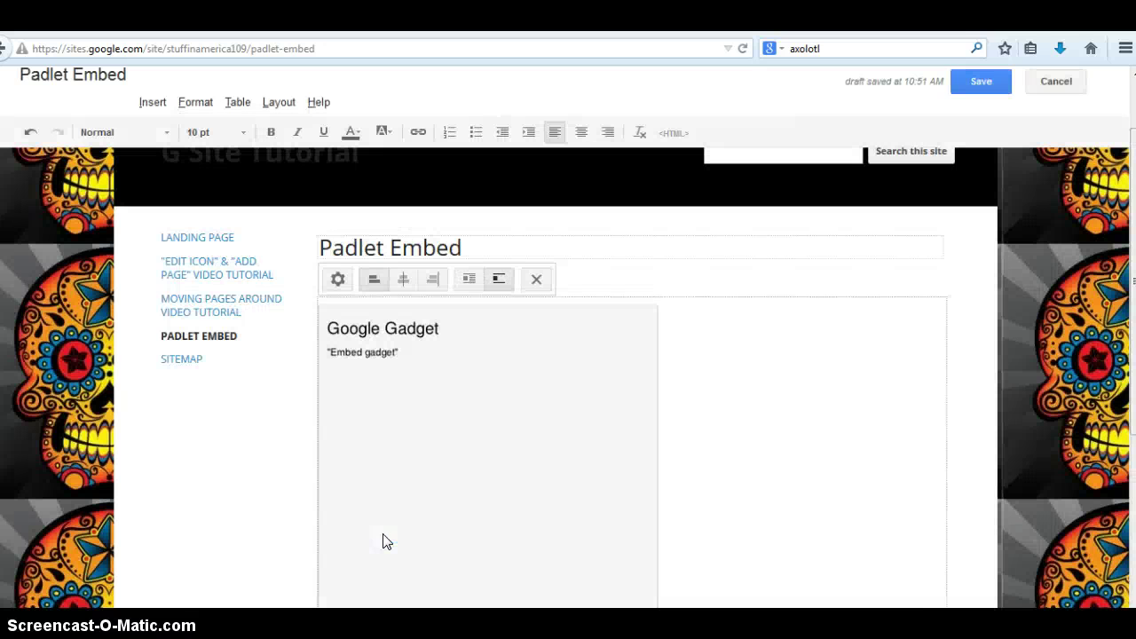
click(519, 364)
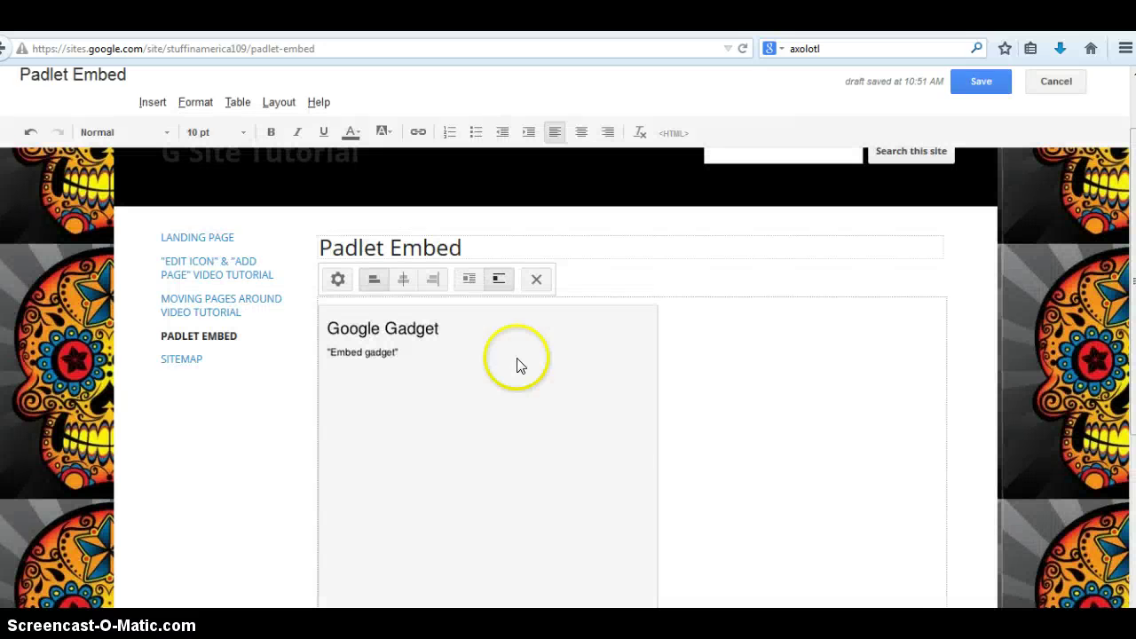
click(493, 443)
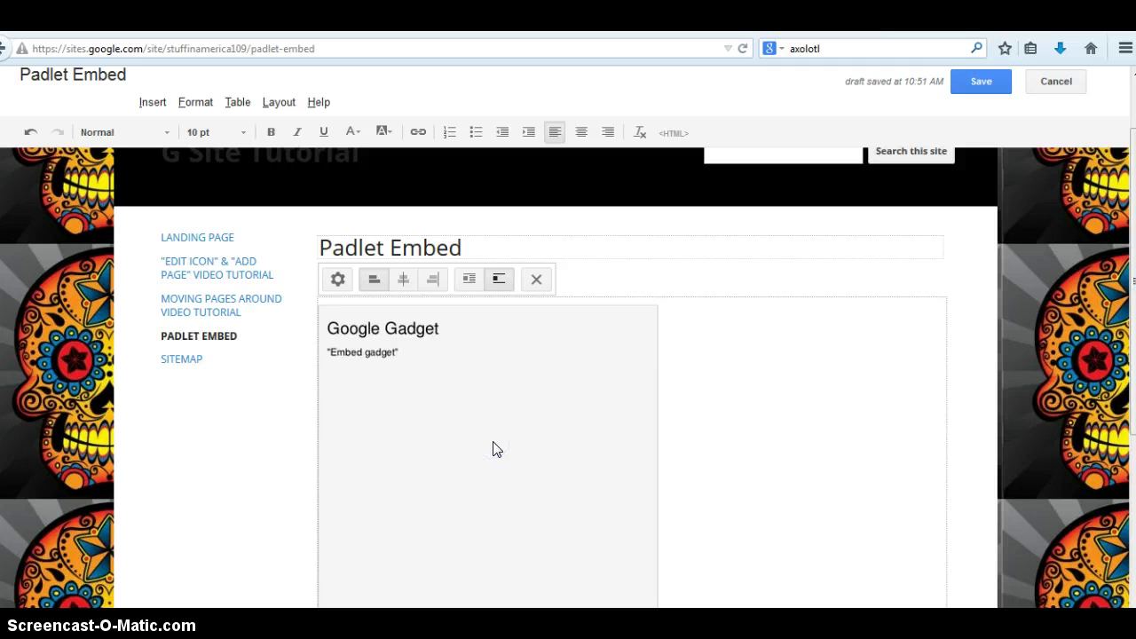
click(403, 281)
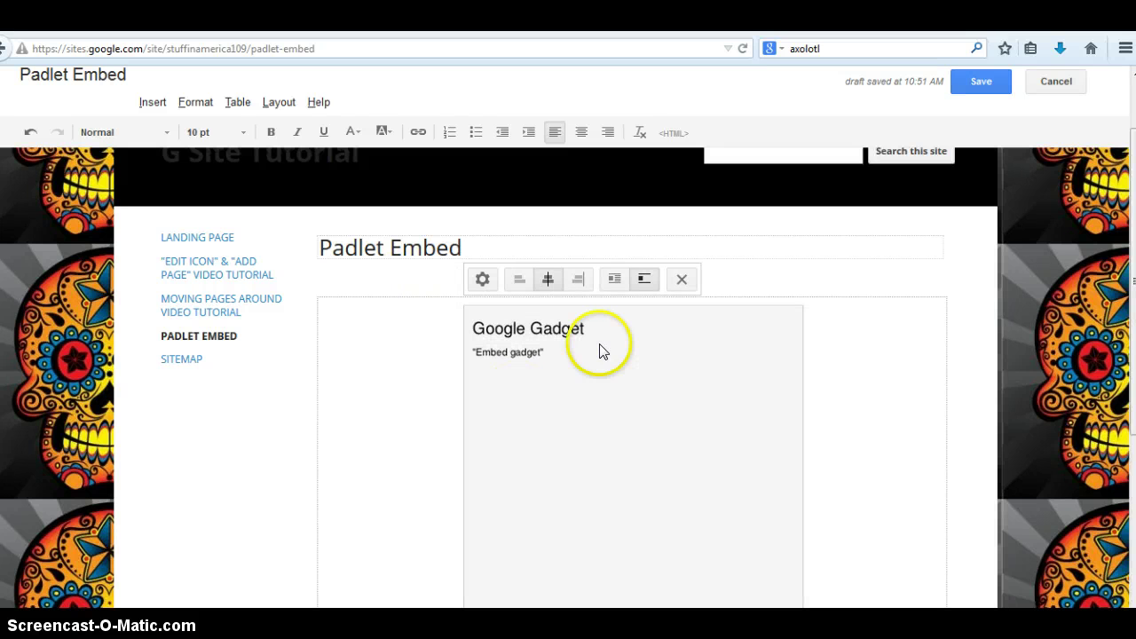
click(629, 288)
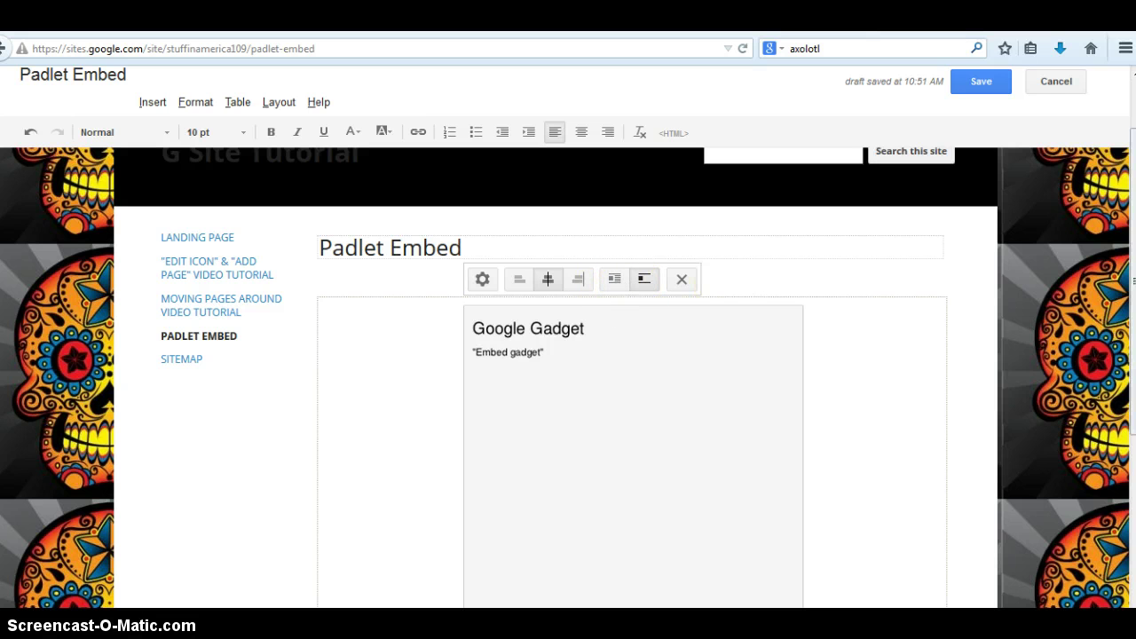
Save the page and start a new post on the live Padlet wall
click(985, 83)
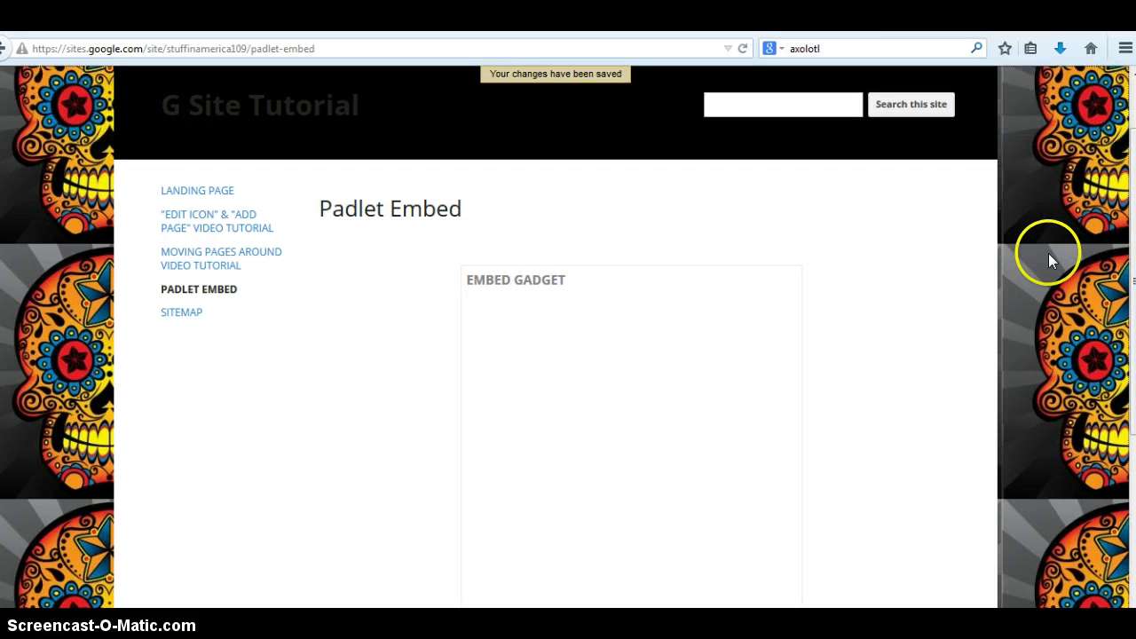
scroll(1133, 211, down, 3)
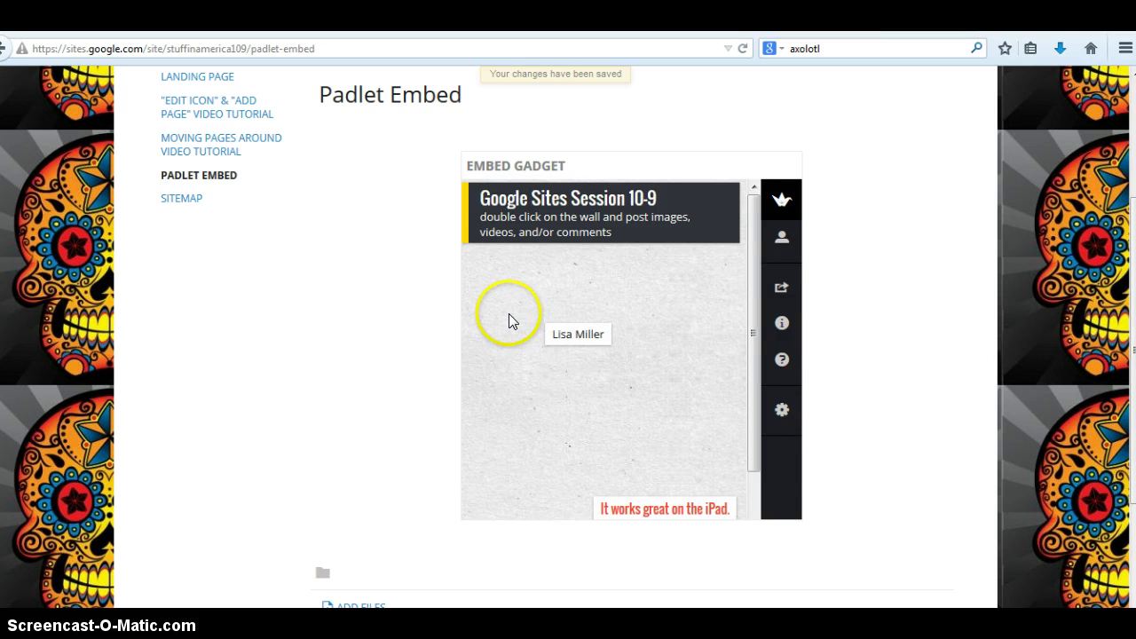
double_click(510, 321)
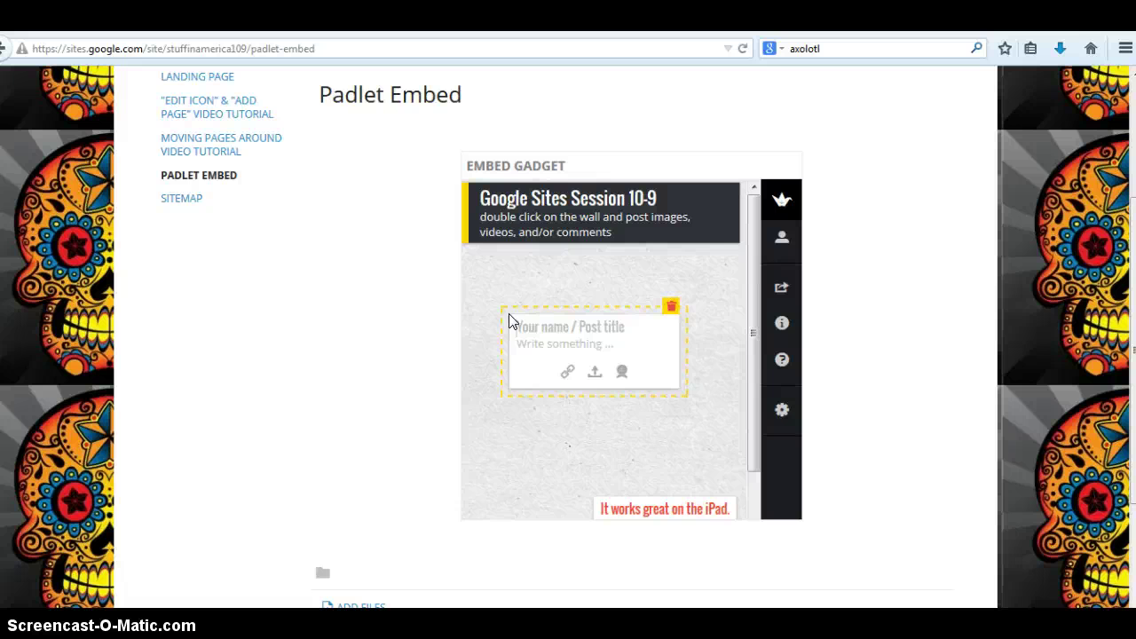
click(514, 327)
click(308, 476)
Re-enter edit mode and open the Embed gadget's Properties dialog
drag(1127, 355, 1119, 223)
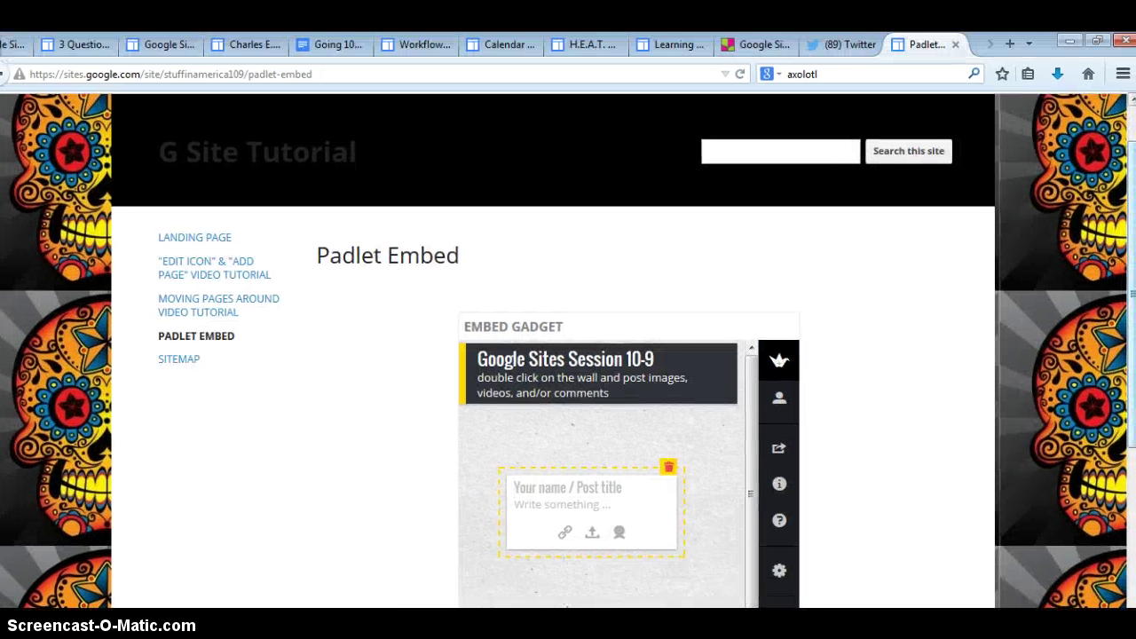
scroll(568, 319, up, 1)
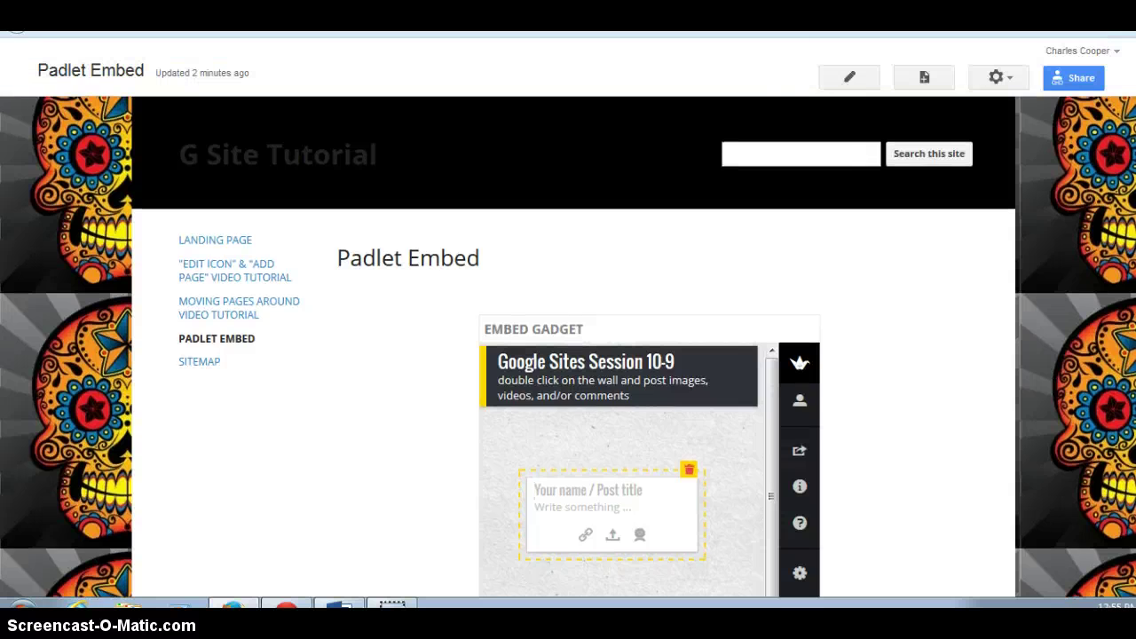
click(854, 77)
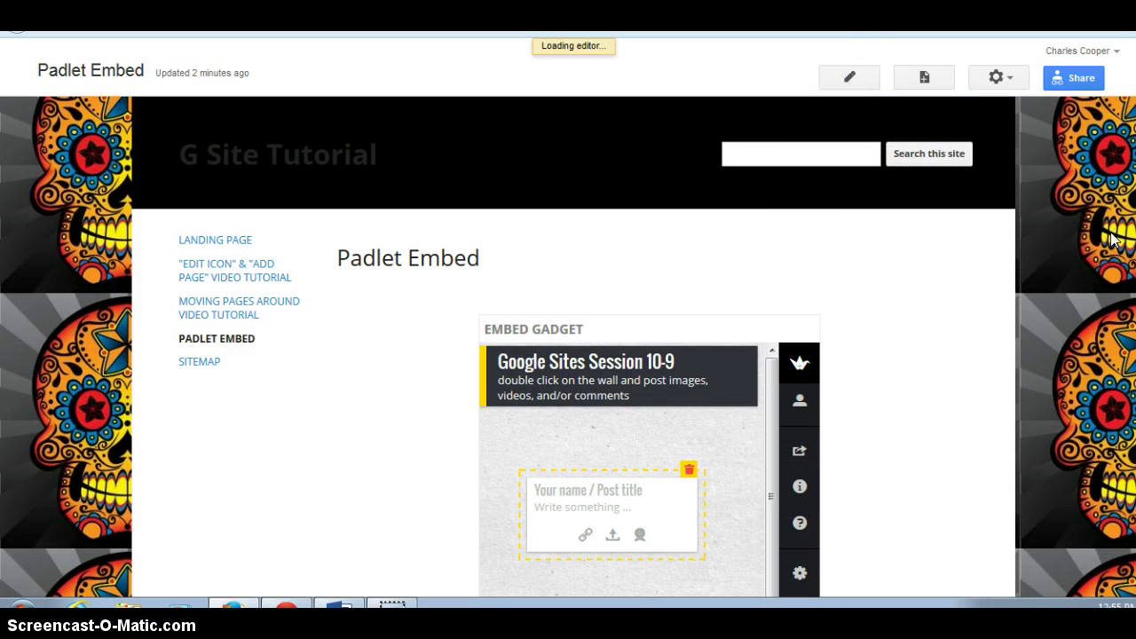
scroll(590, 433, down, 3)
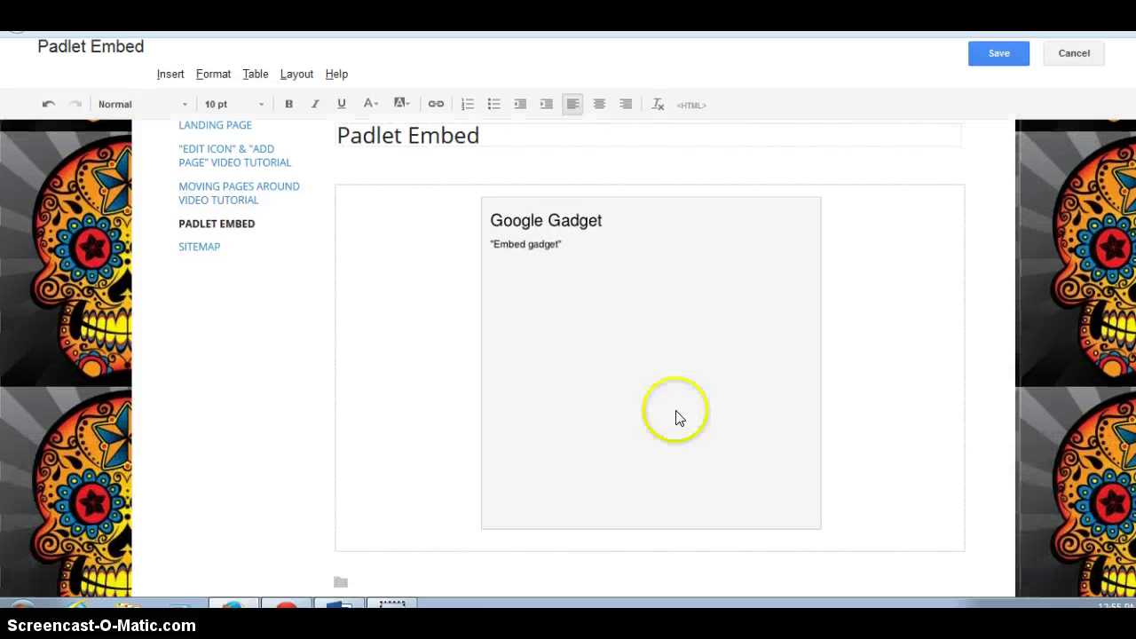
click(590, 433)
click(500, 547)
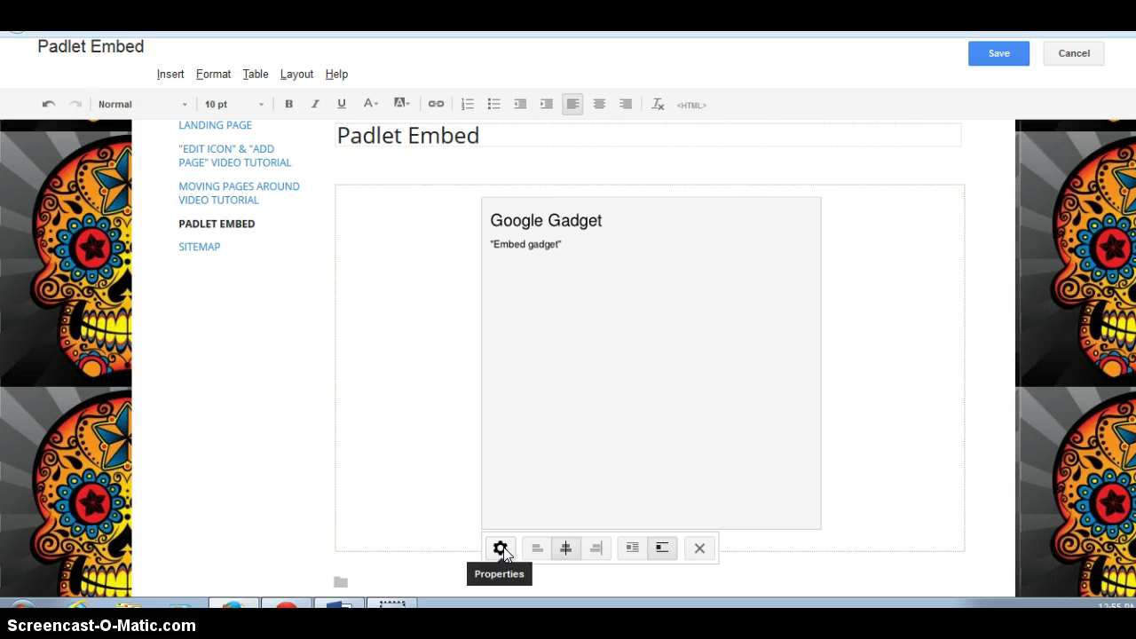
click(502, 550)
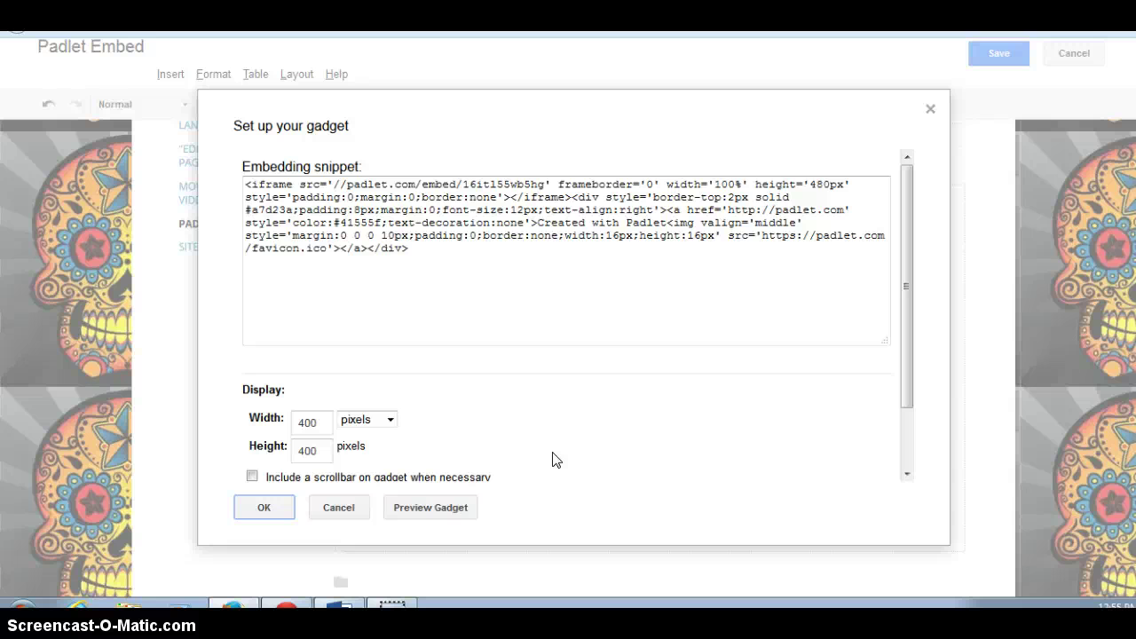
Change the gadget width from 400 pixels to 100 percent and select the 400 height value
click(390, 419)
click(380, 450)
drag(325, 423, 267, 418)
text(100)
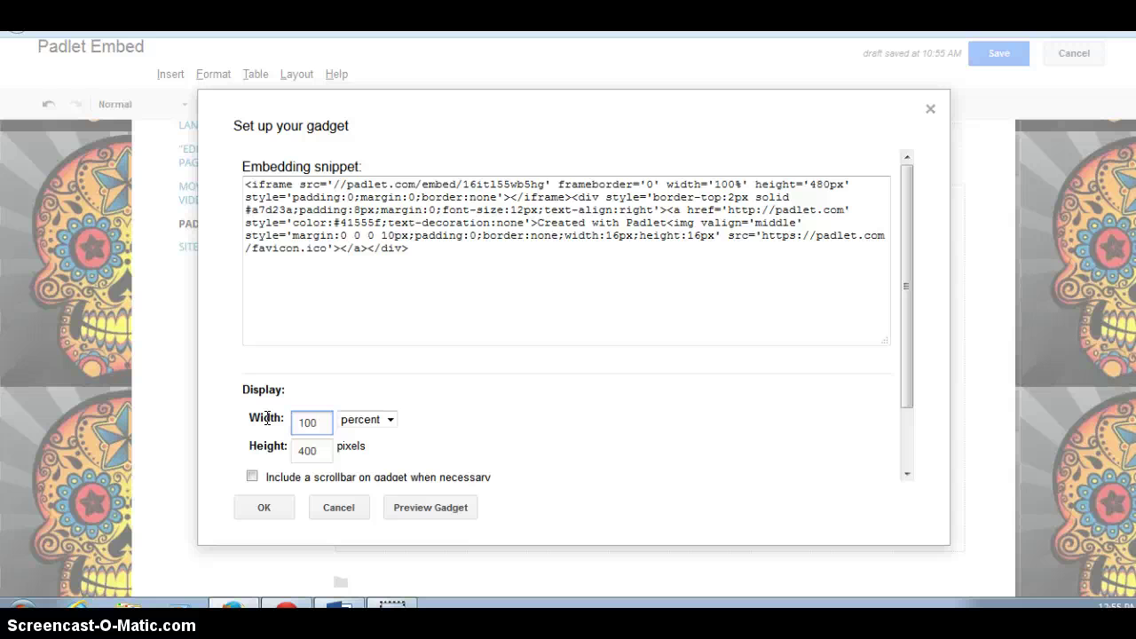
click(326, 450)
drag(326, 450, 249, 448)
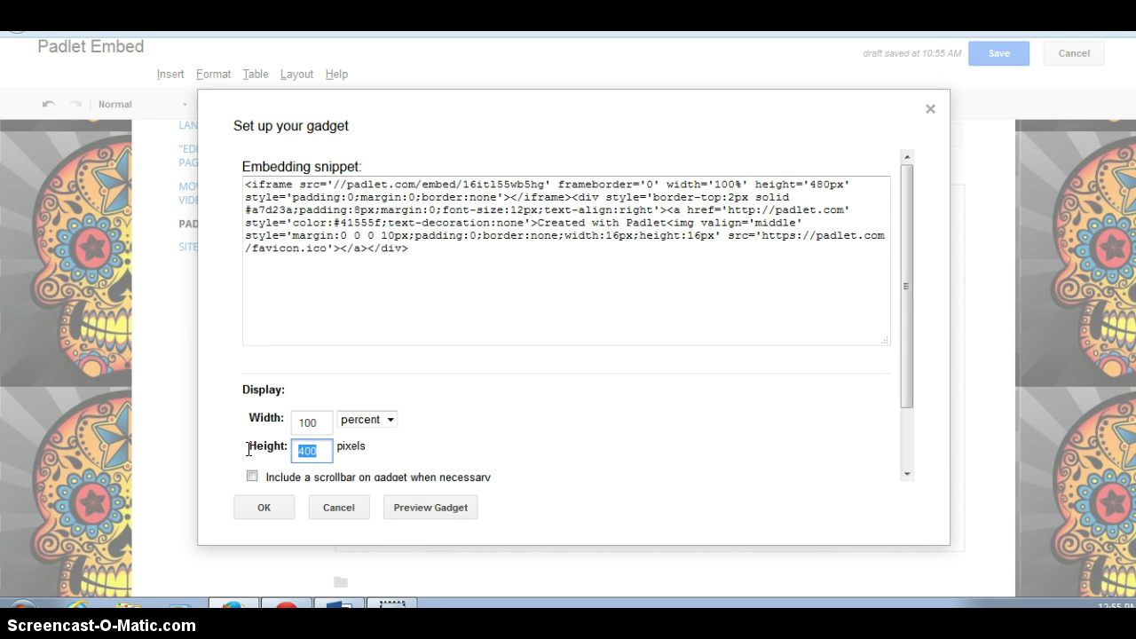
Change the gadget's Height value from 400 to 600 pixels
text(600)
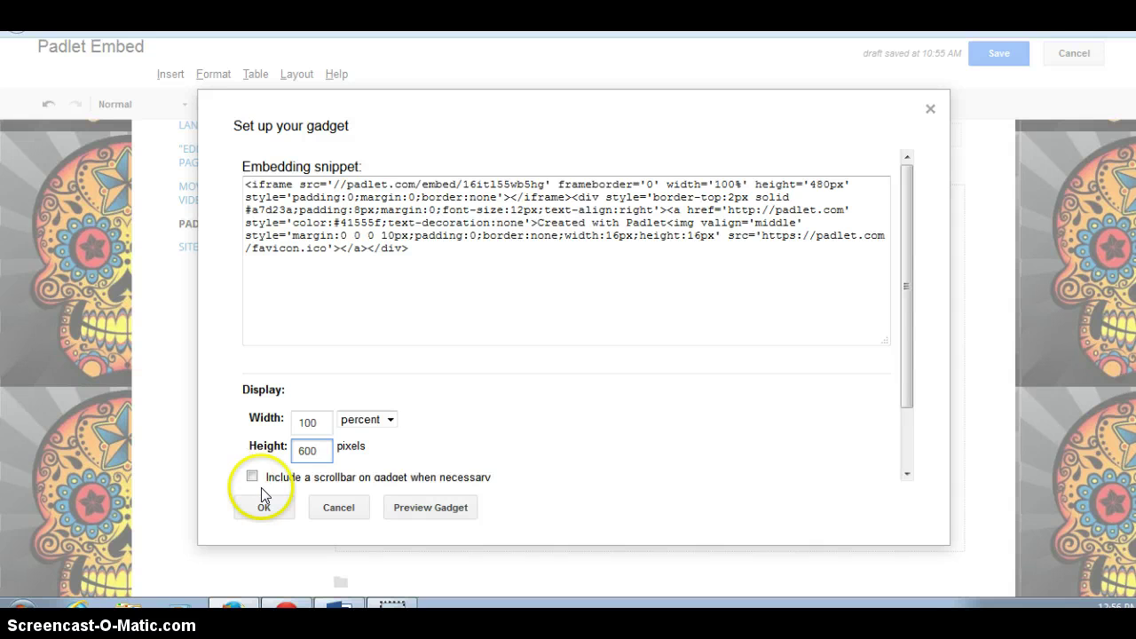
Enable the gadget scrollbar when necessary, preview the Padlet wall, and apply the settings
click(252, 476)
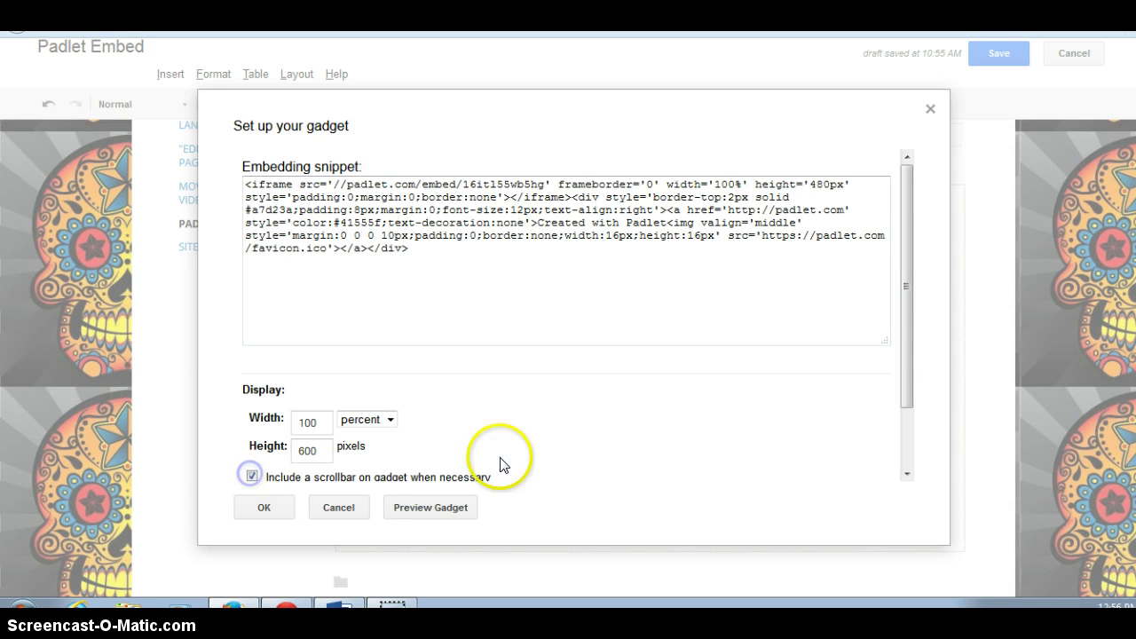
click(452, 509)
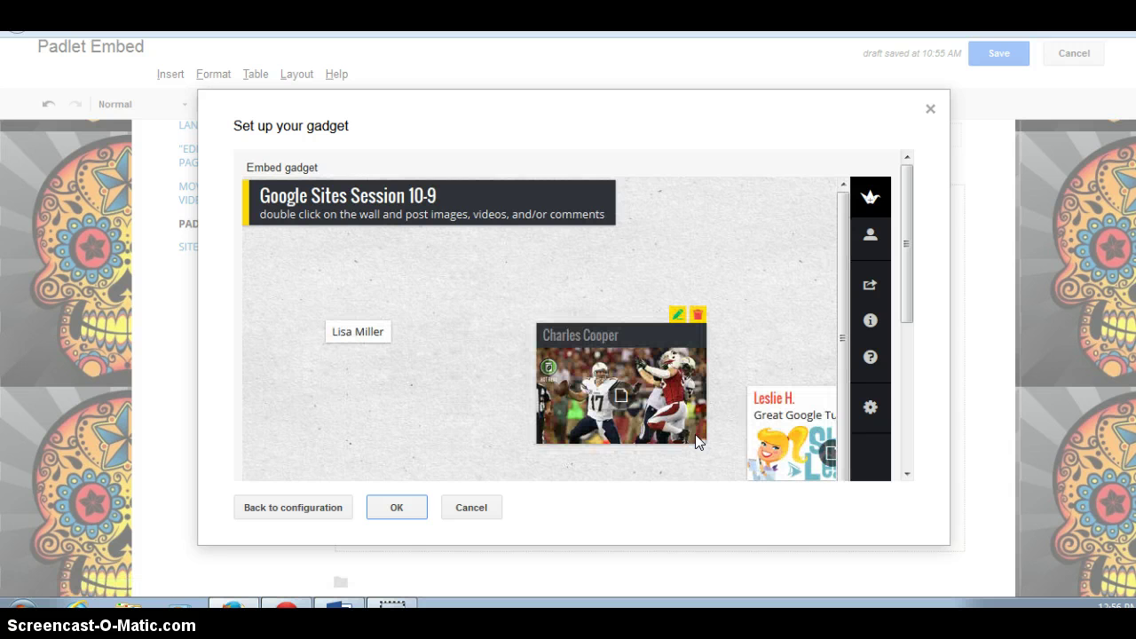
click(397, 506)
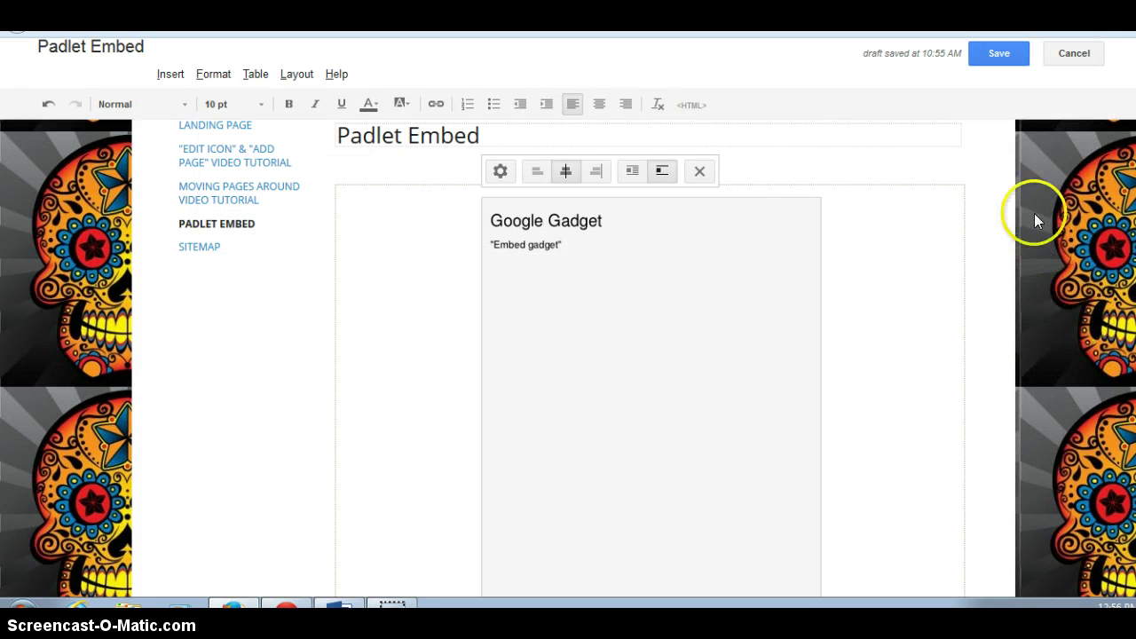
Save the Padlet Embed page and check the full-width, 600 px Padlet wall
click(1001, 59)
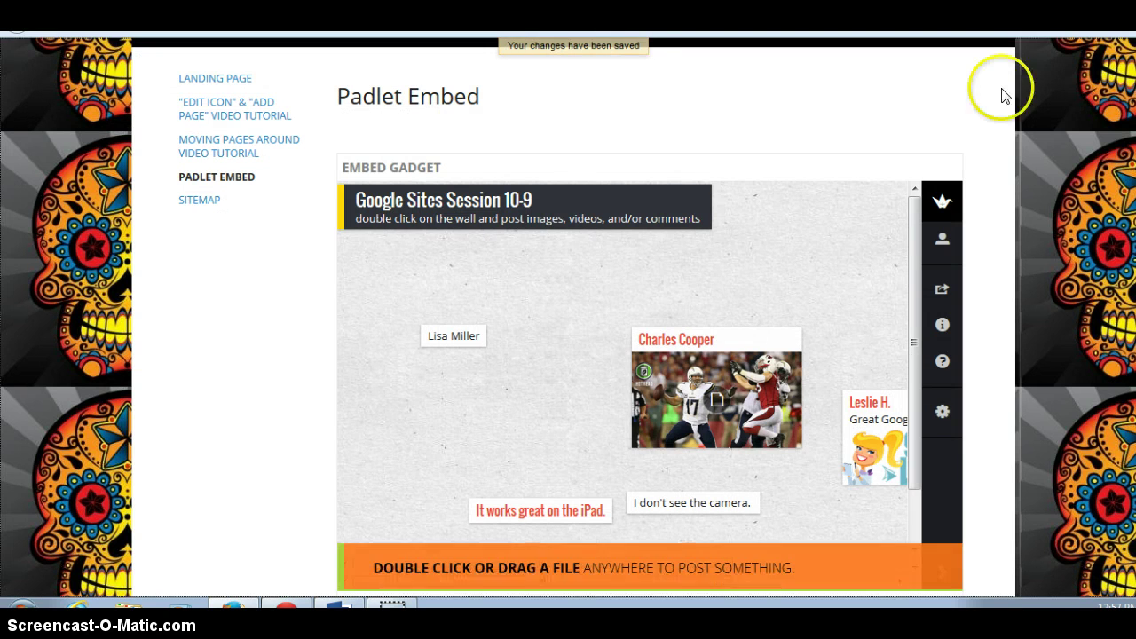
scroll(312, 542, down, 3)
scroll(312, 542, up, 1)
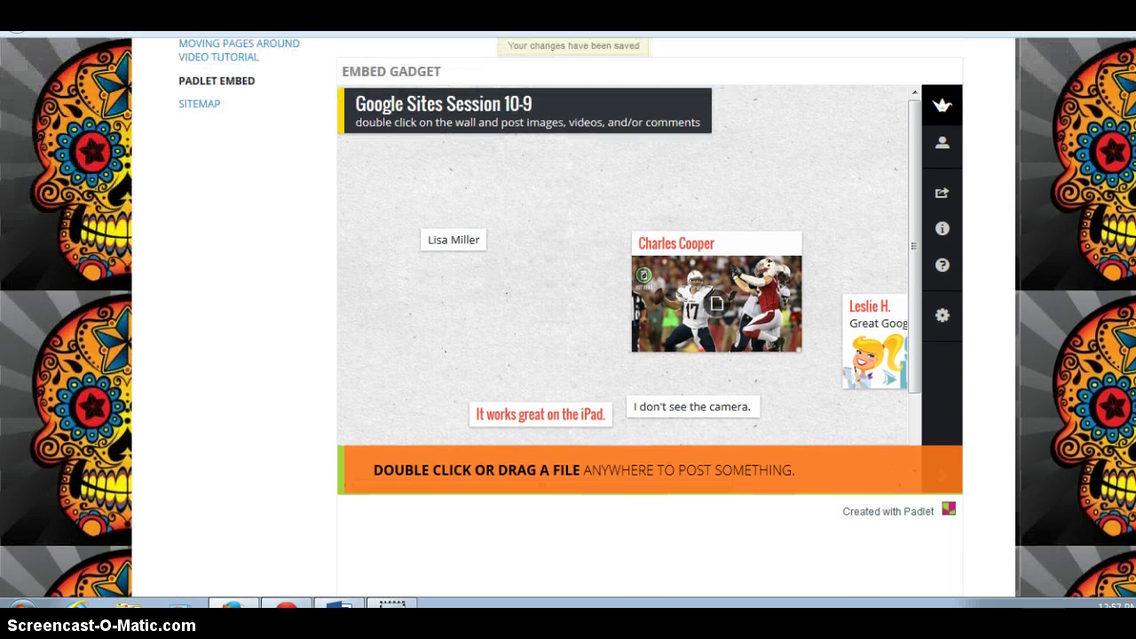